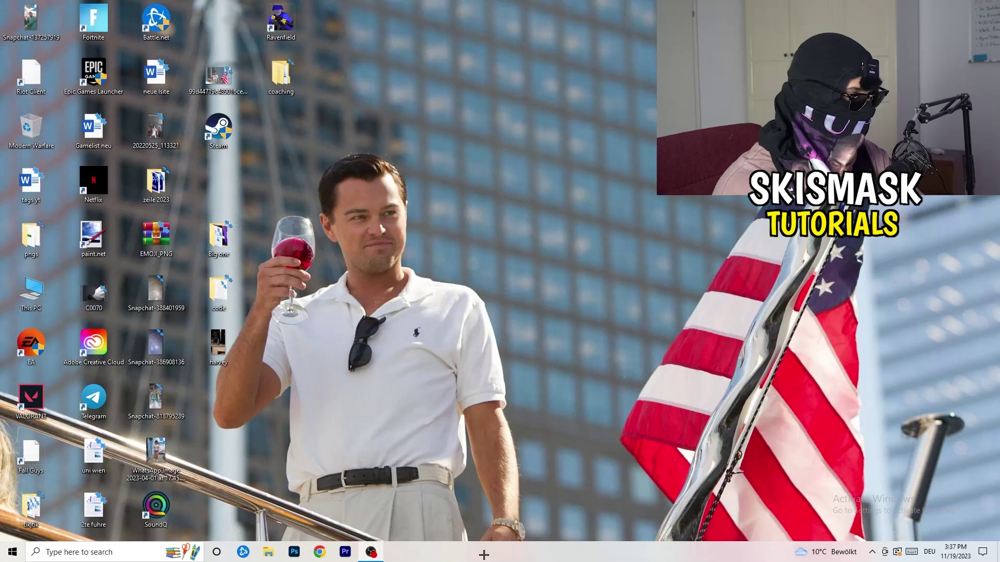
Step: Open Task Manager from the taskbar and bring up Antimalware Service Executable's options
right_click(492, 553)
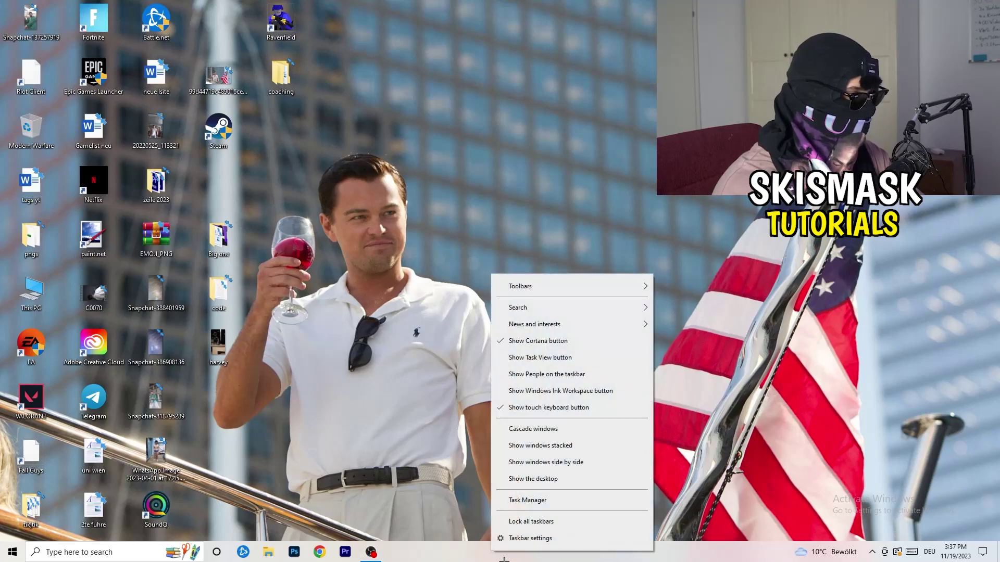
left_click(531, 499)
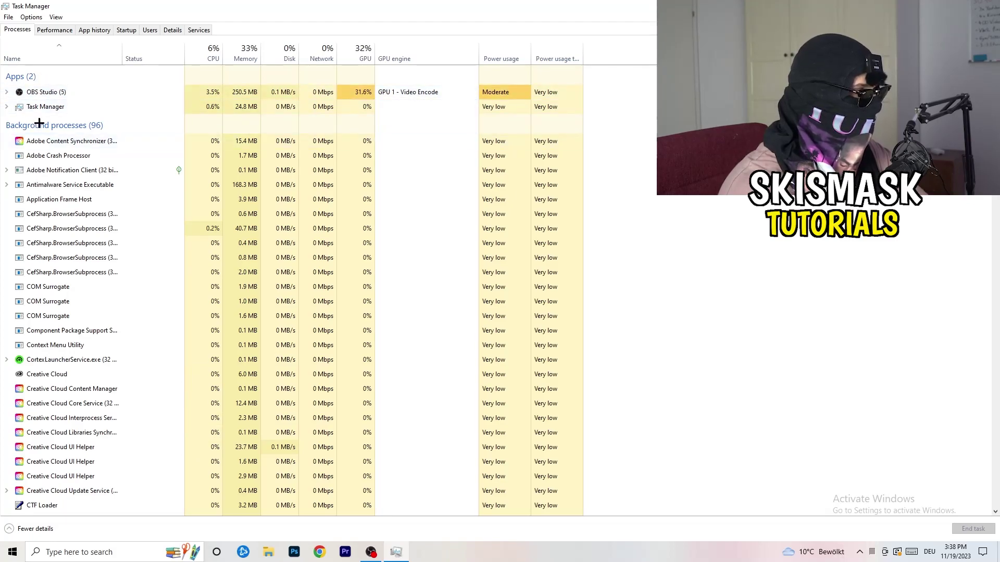
right_click(234, 185)
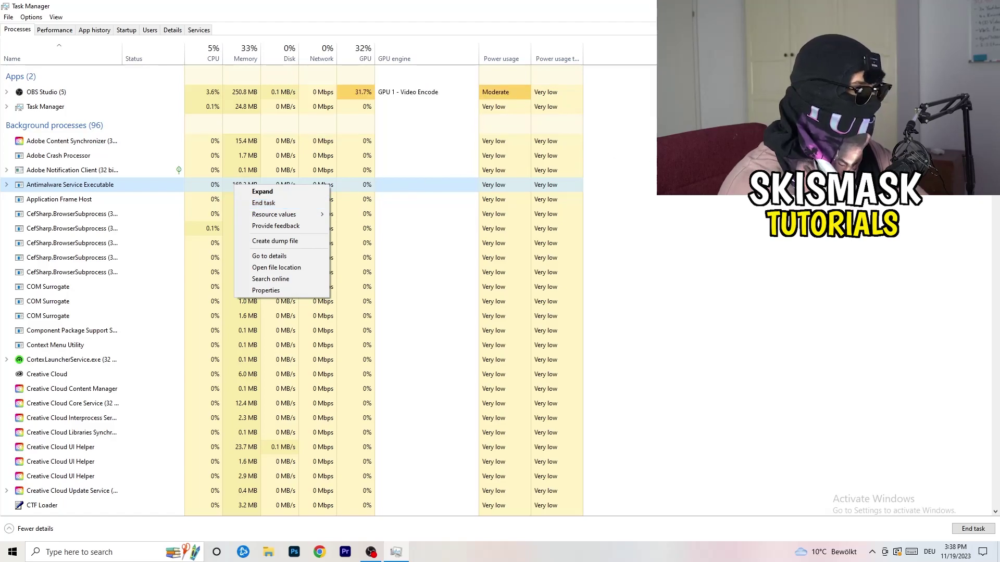
Step: Try ending Antimalware Service Executable, then view the startup apps with their impact ratings
left_click(290, 202)
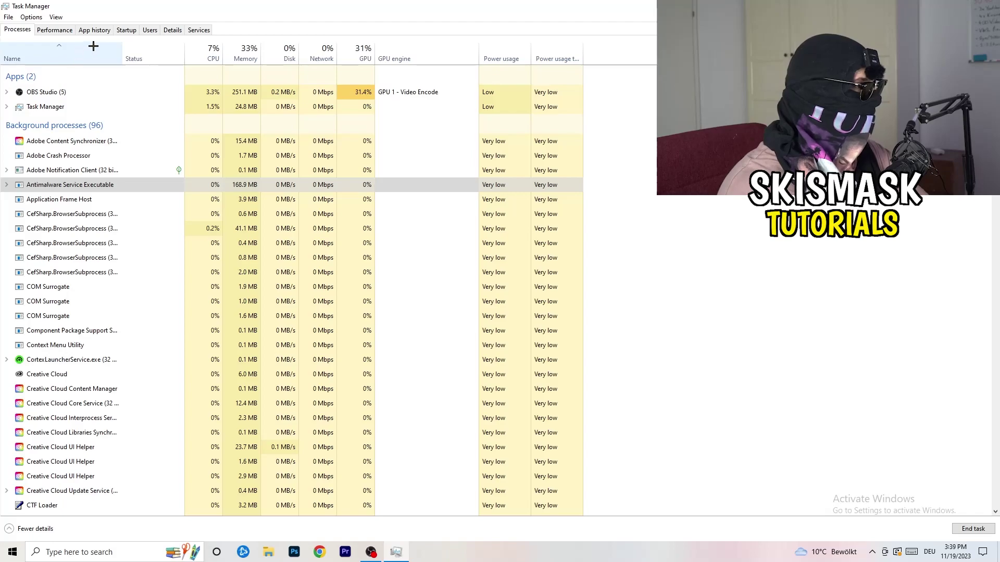
left_click(127, 30)
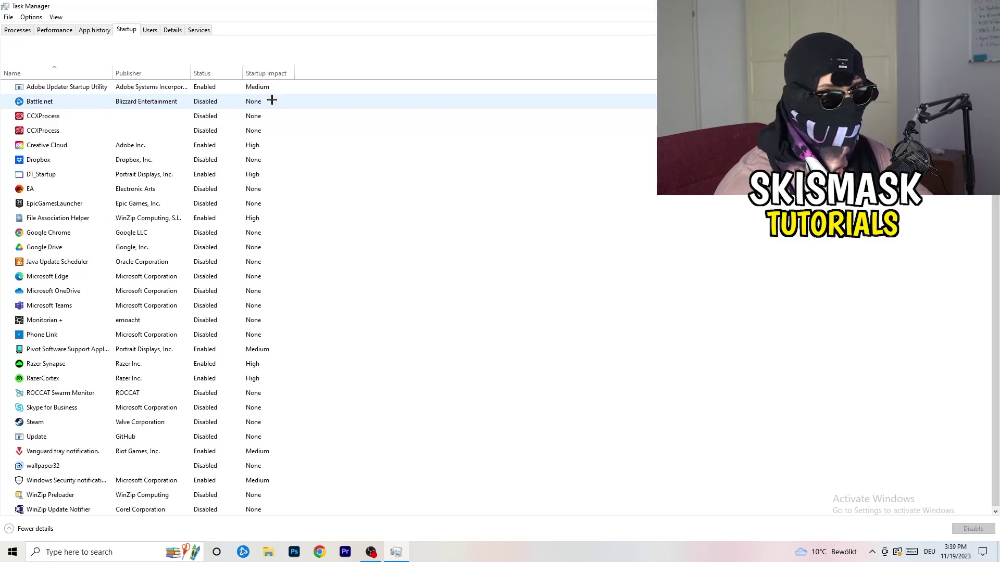
Step: Inspect the Dropbox, EA and File Association Helper startup entries without changing them, then view Performance graphs
right_click(208, 159)
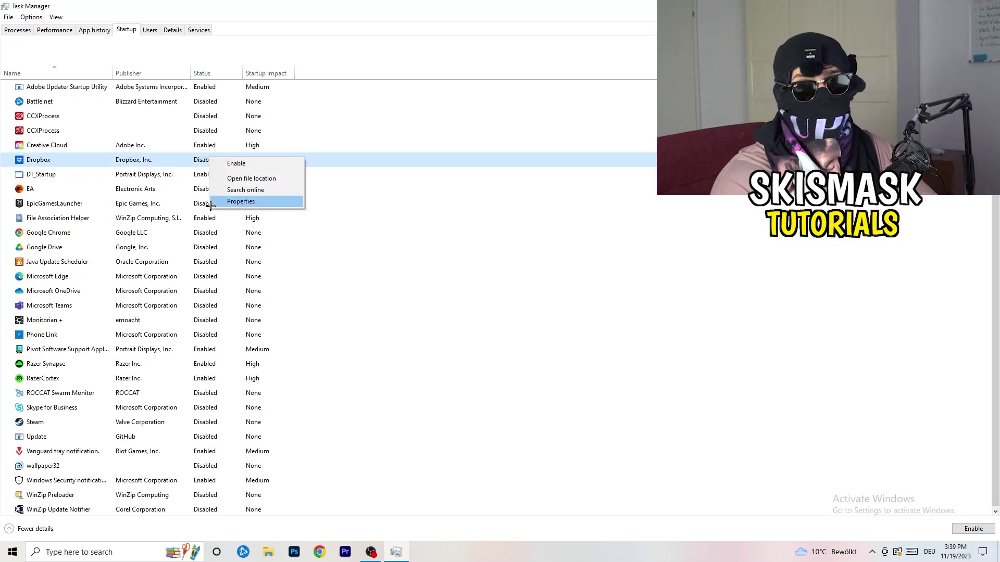
right_click(100, 191)
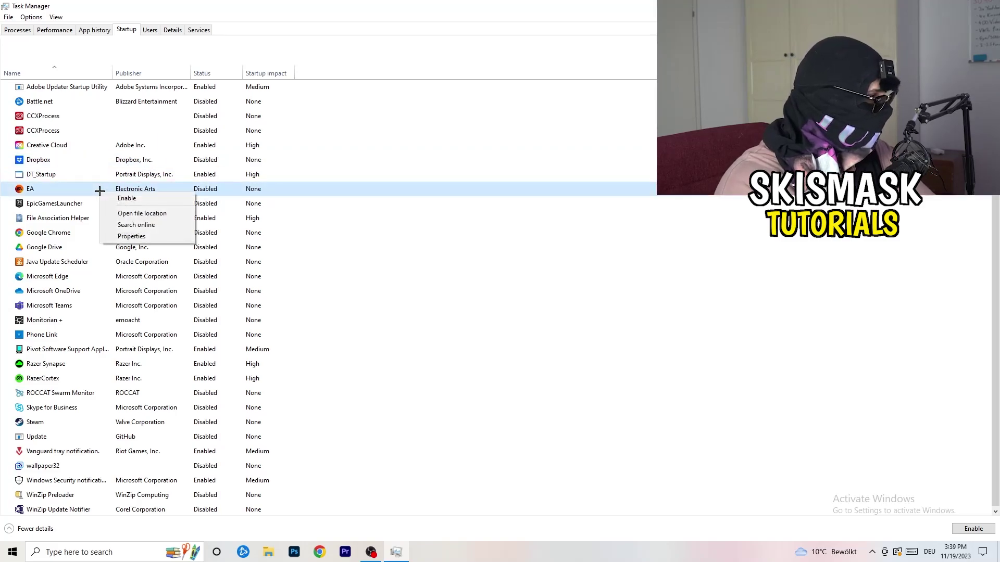
left_click(665, 272)
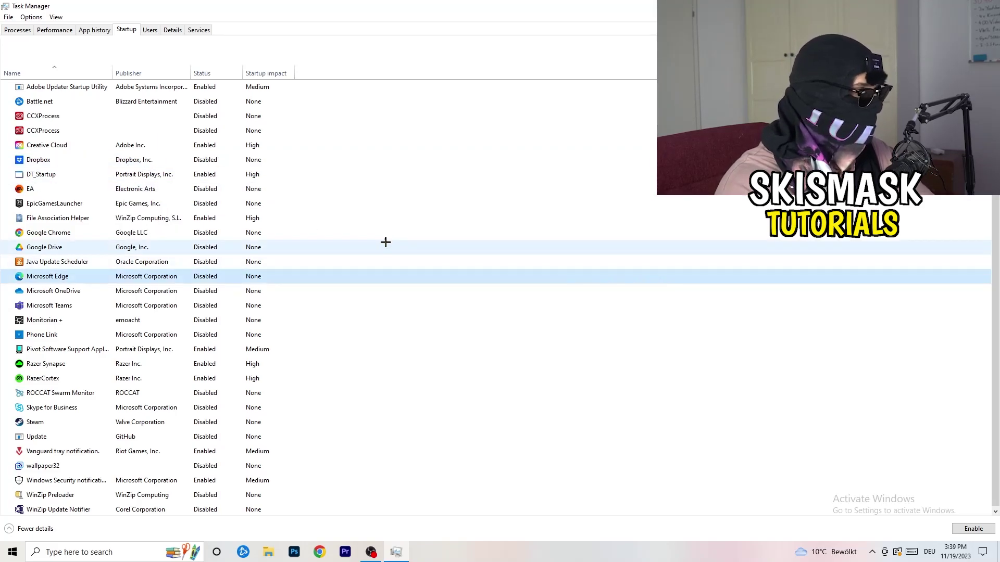
right_click(202, 221)
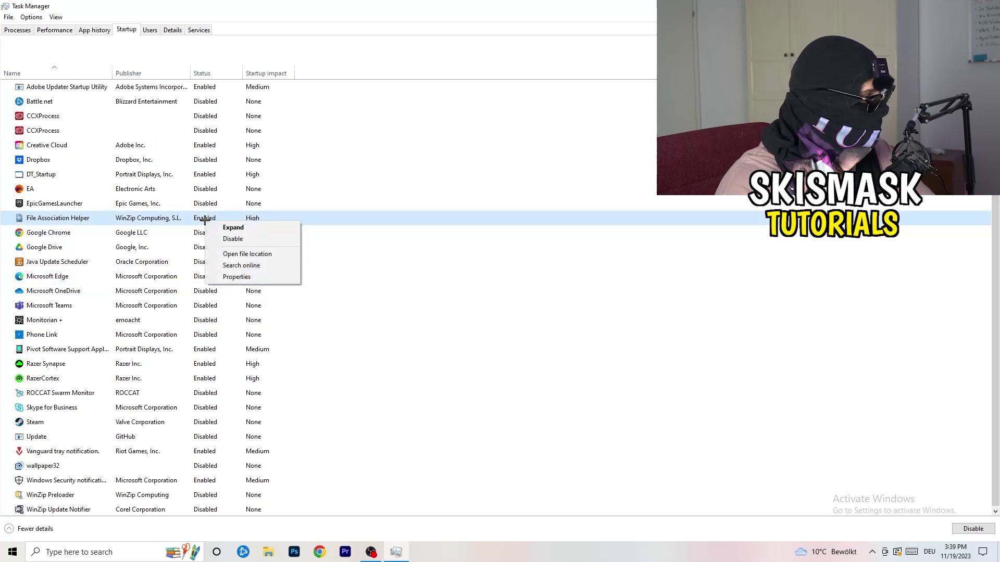
left_click(445, 260)
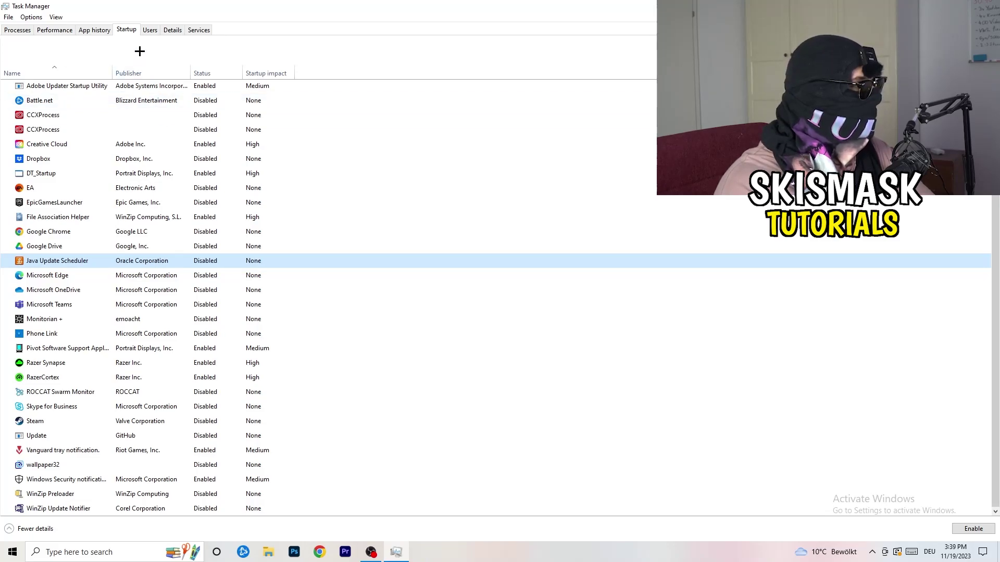
left_click(57, 31)
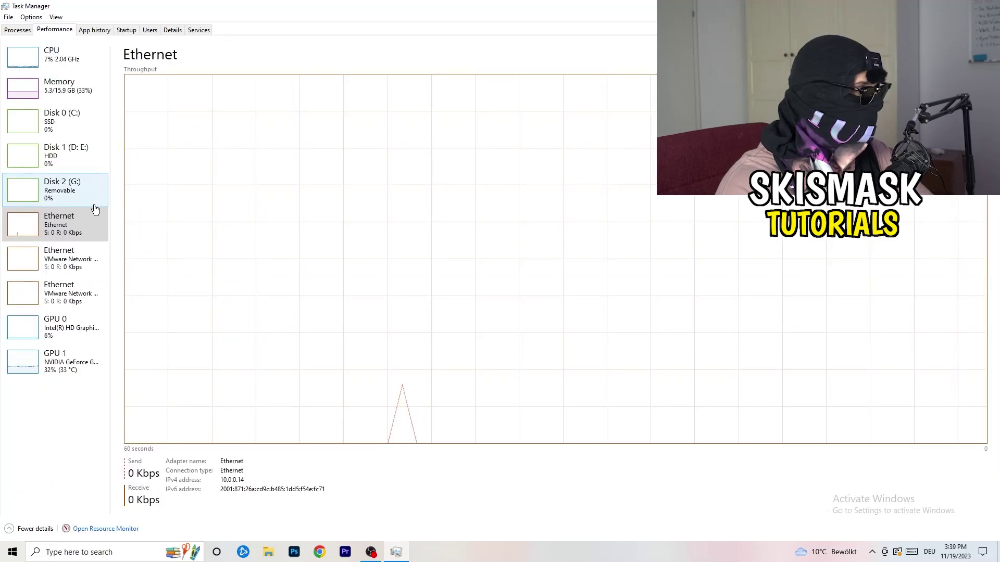
Step: Show the Details process list and inspect DropboxCrashHandler's Set priority options without changing anything
left_click(172, 30)
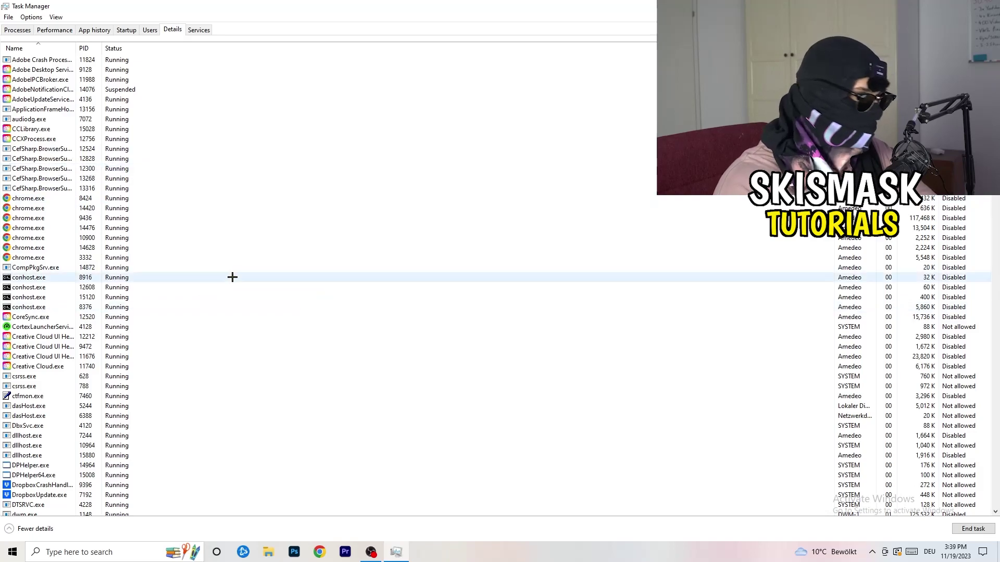
scroll(105, 267, "down", 6)
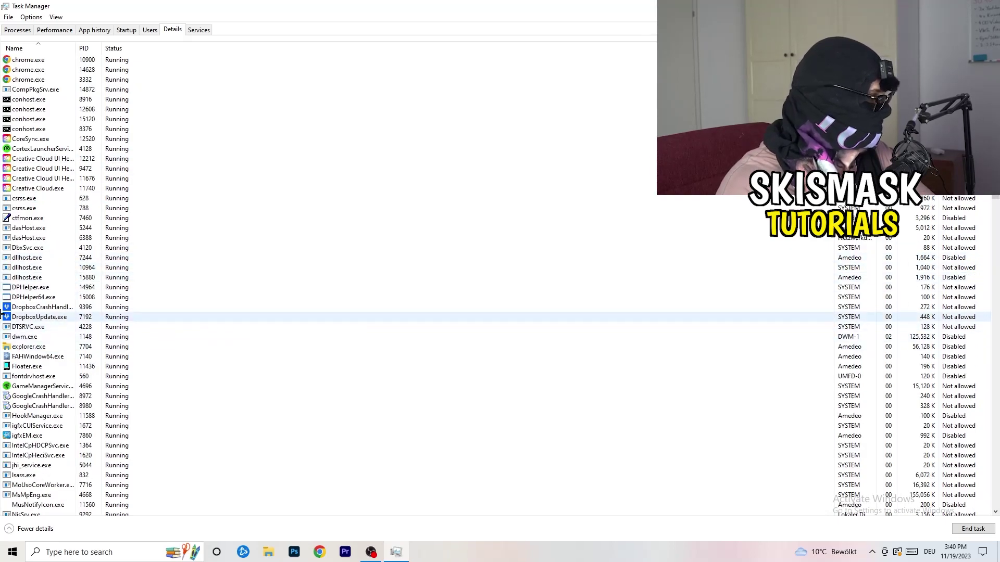
right_click(41, 308)
right_click(83, 307)
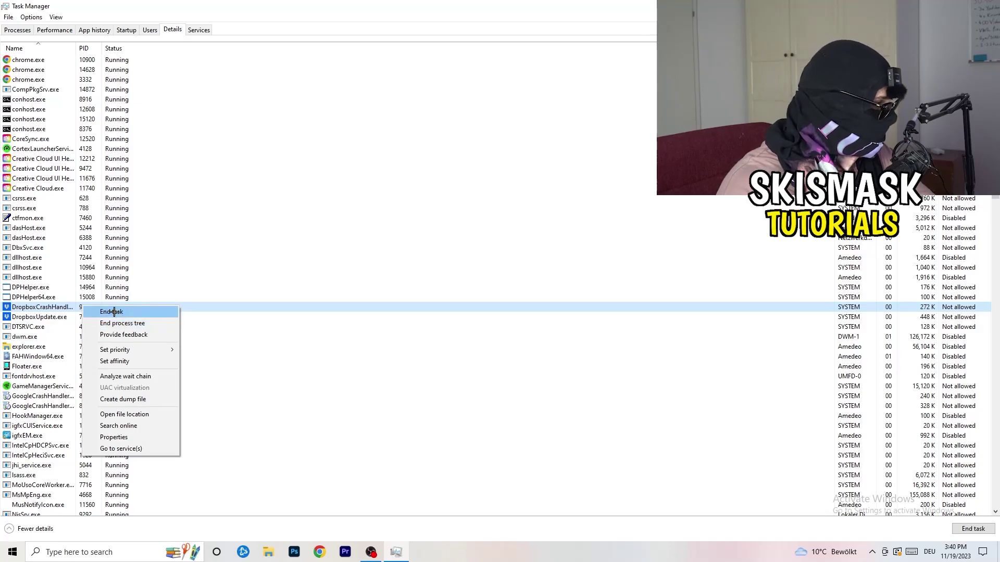
right_click(75, 307)
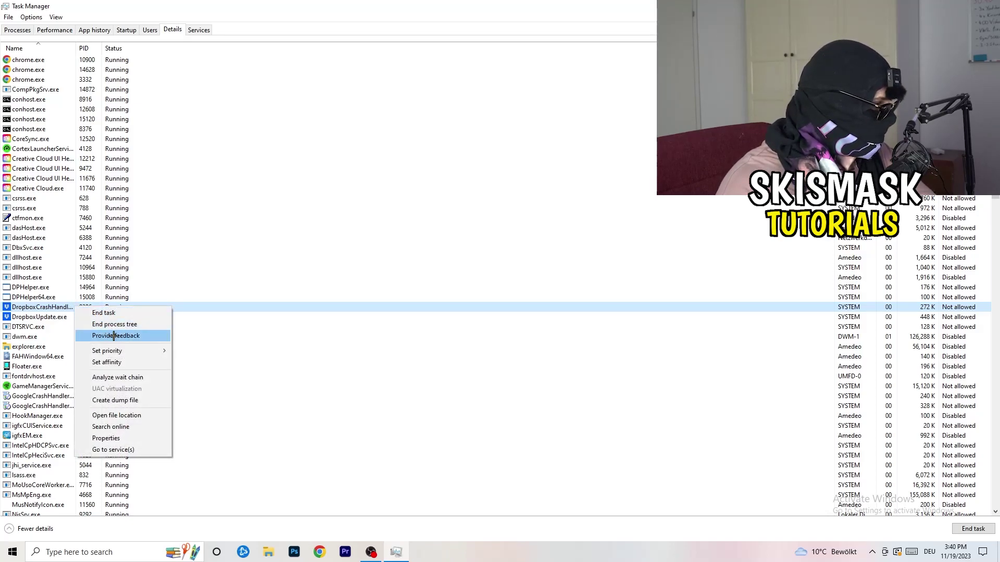
mouse_move(117, 351)
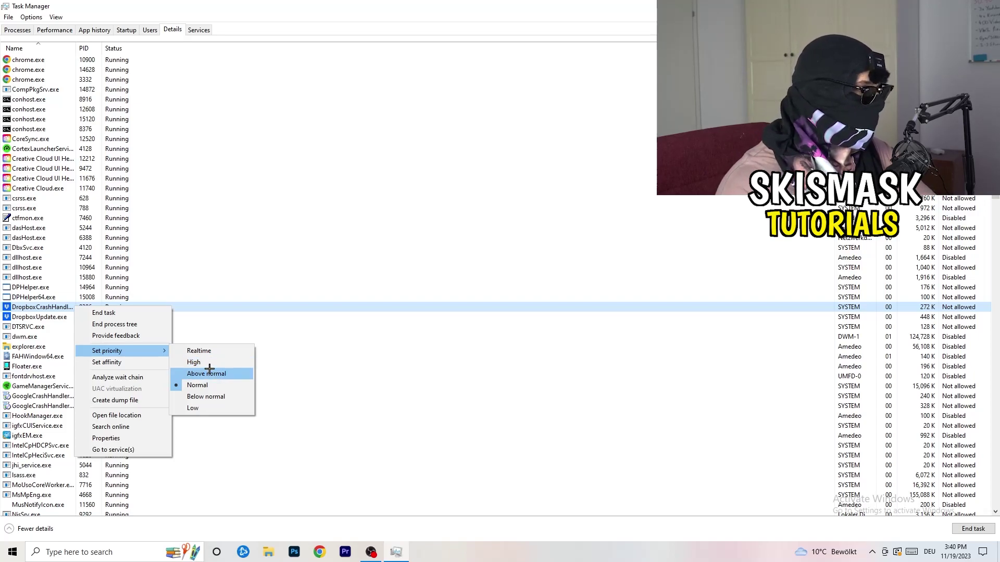
left_click(481, 17)
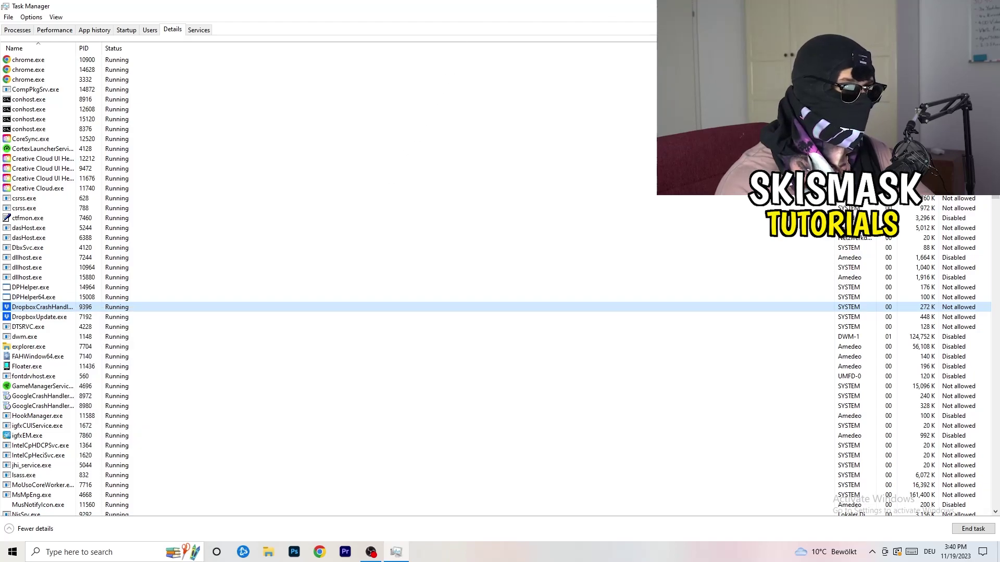
Step: Close Task Manager, launch Settings by searching 'sett' from Start, and open System
key("alt+F4")
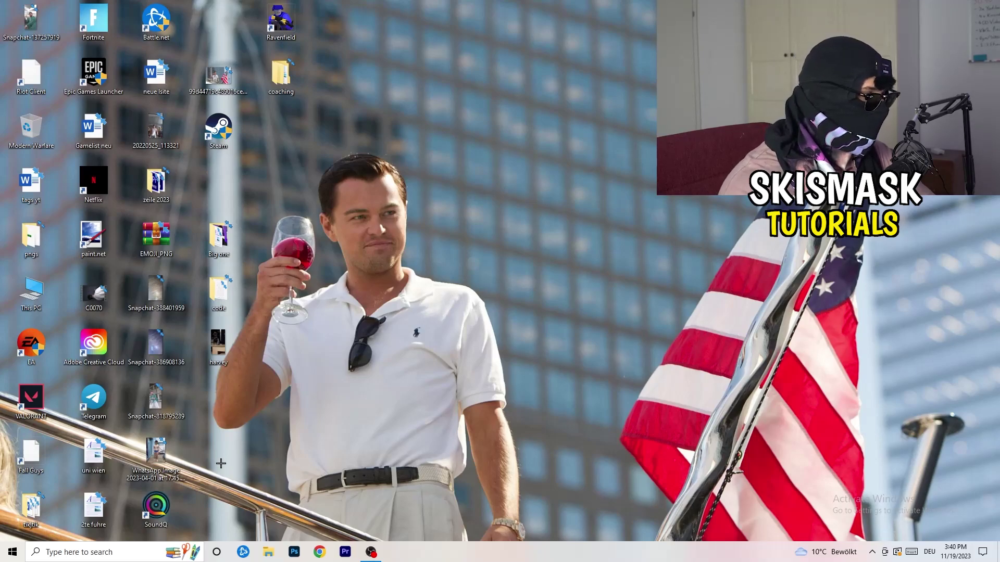
key("super")
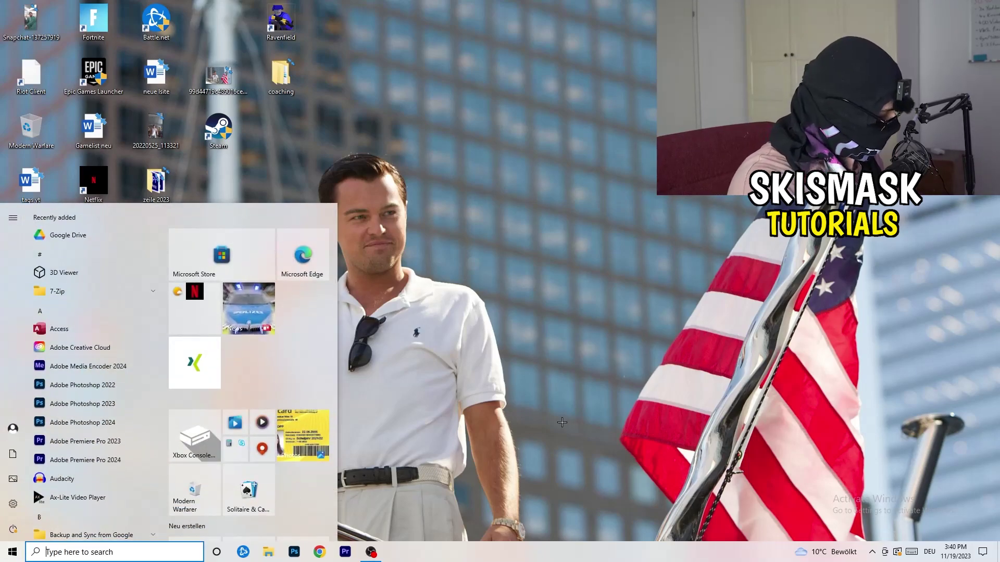
type("sett")
key("Return")
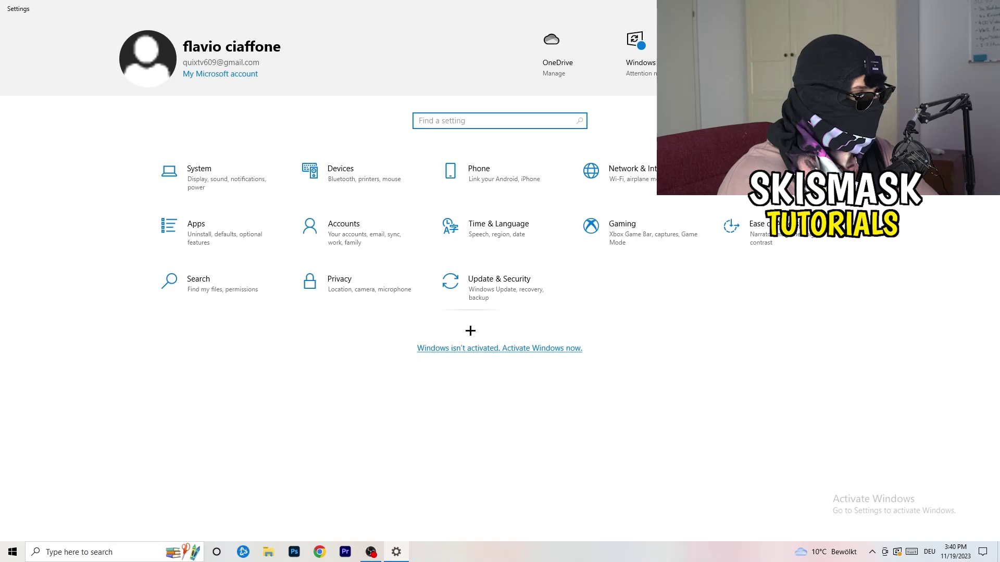
left_click(227, 186)
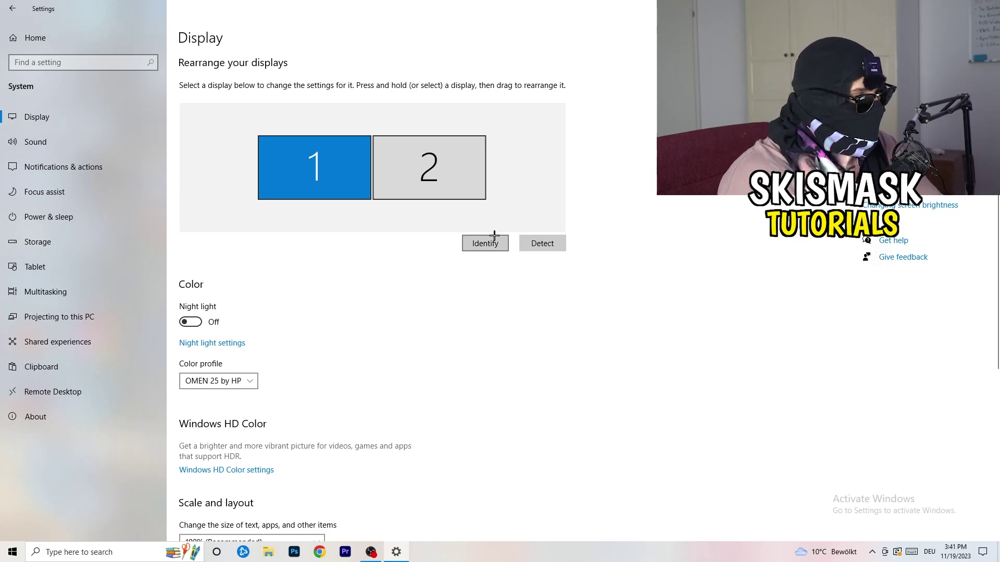
scroll(353, 286, "down", 2)
scroll(353, 286, "up", 2)
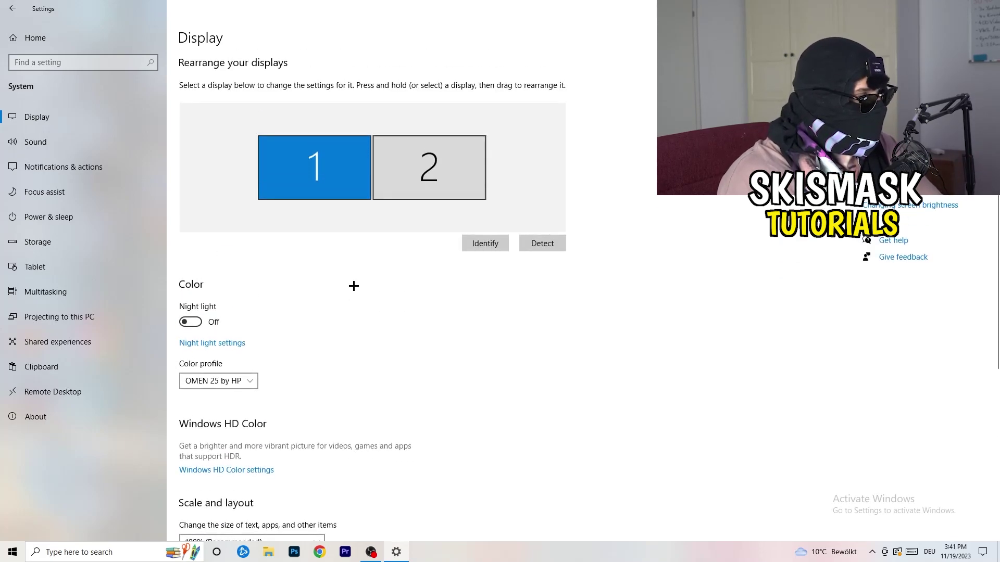
scroll(354, 285, "down", 4)
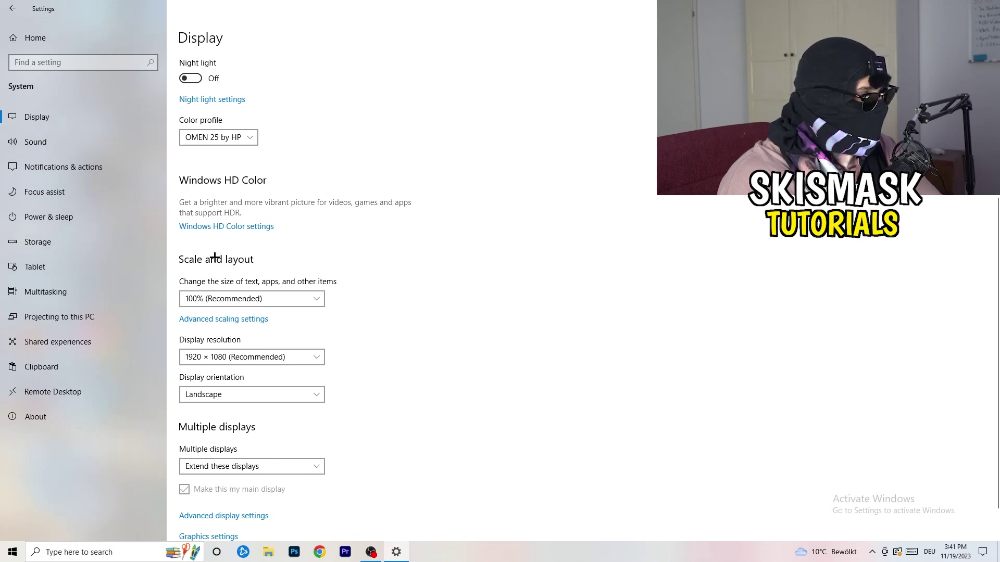
left_click(310, 295)
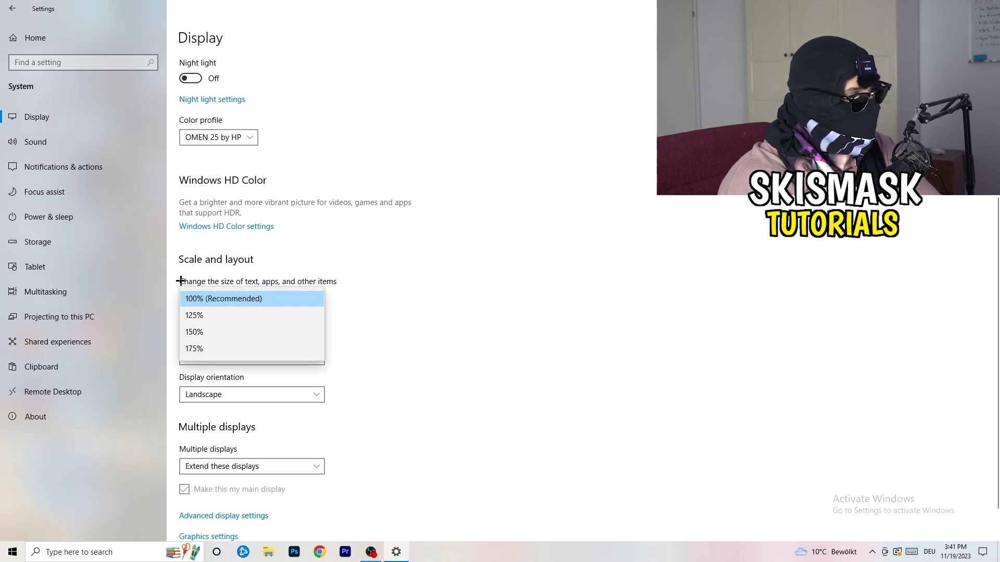
left_click(352, 280)
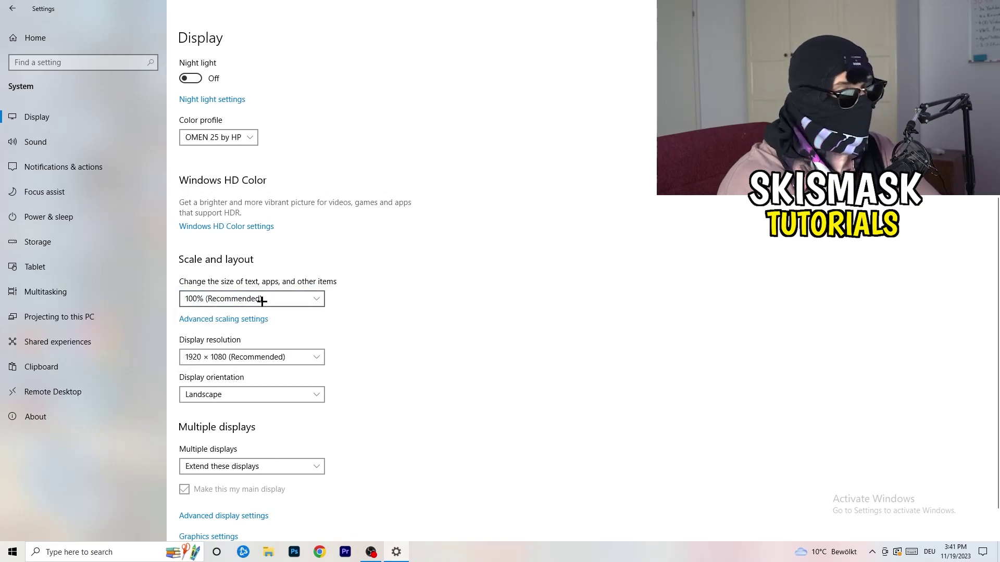
scroll(274, 307, "down", 1)
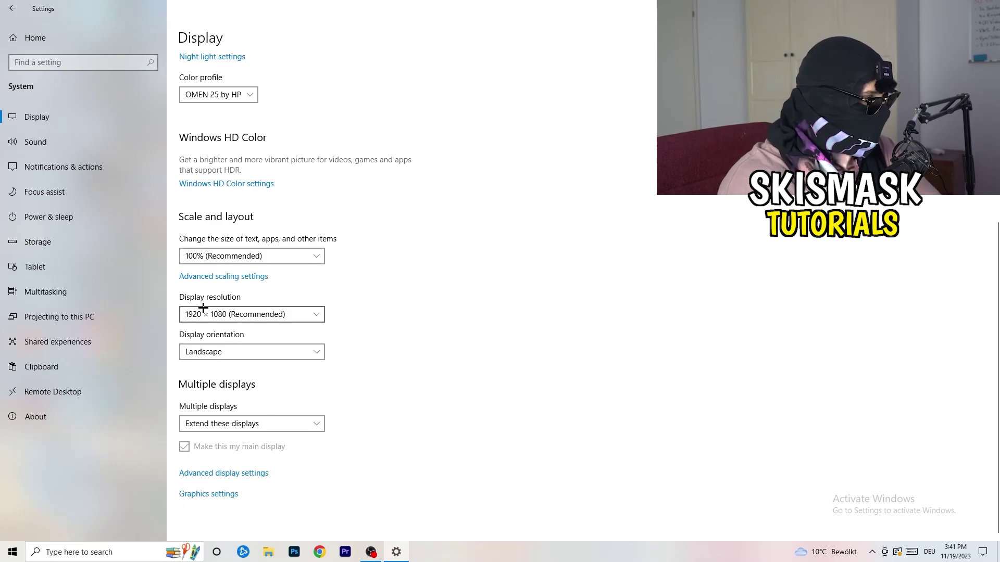
key("alt+Down")
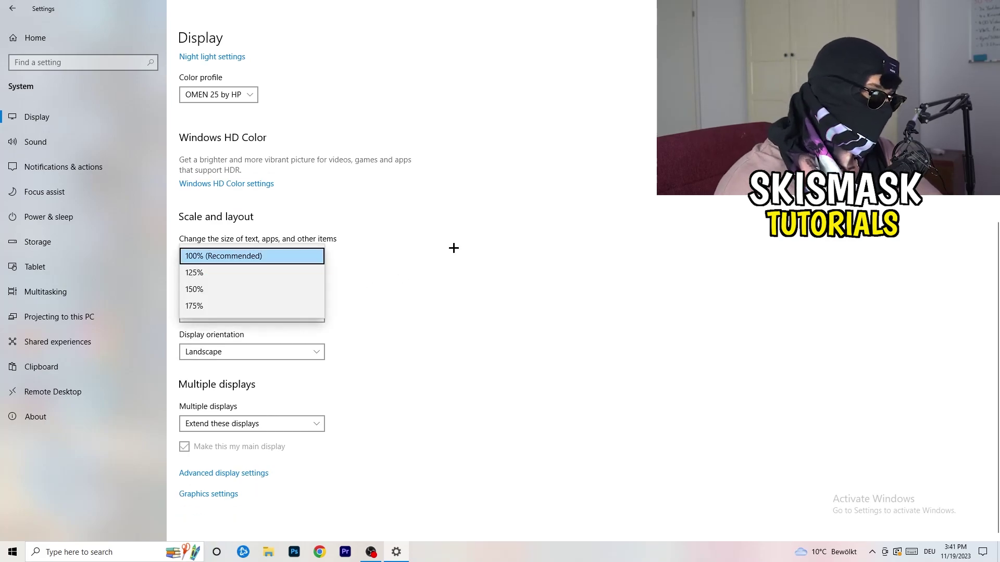
key("Escape")
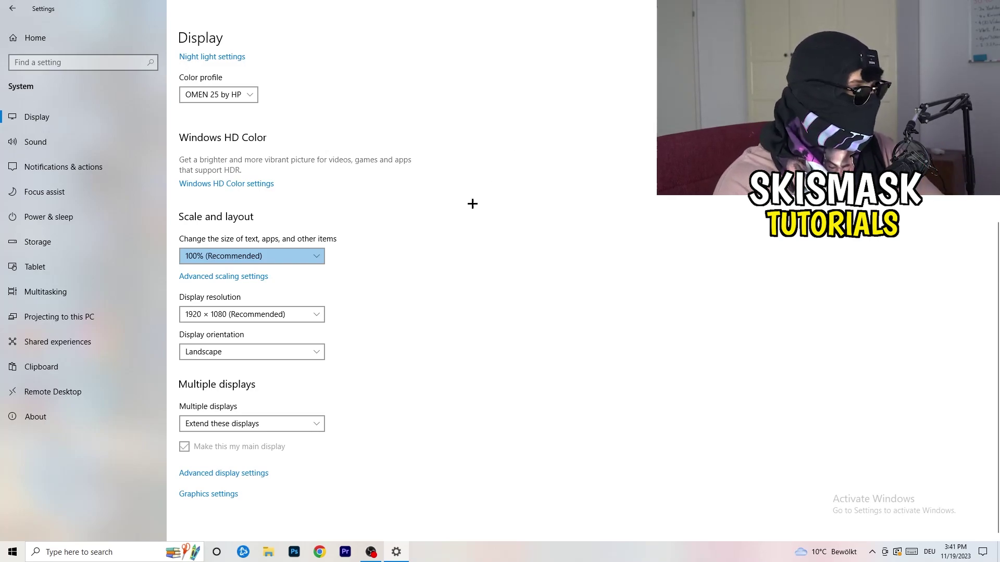
left_click(323, 315)
left_click(361, 296)
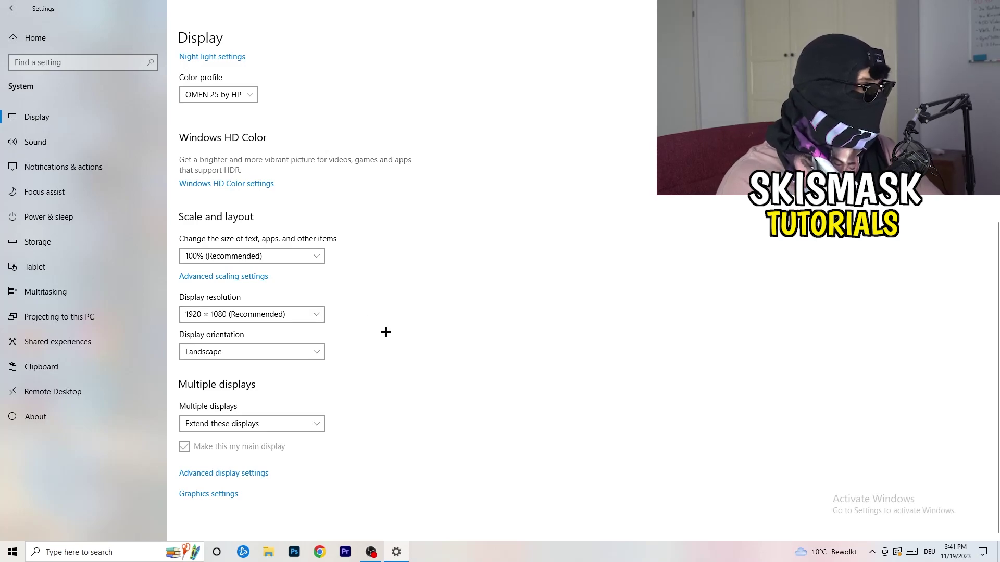
Step: Open the Storage page, showing System (C:) at 111 GB used of 118 GB
left_click(73, 232)
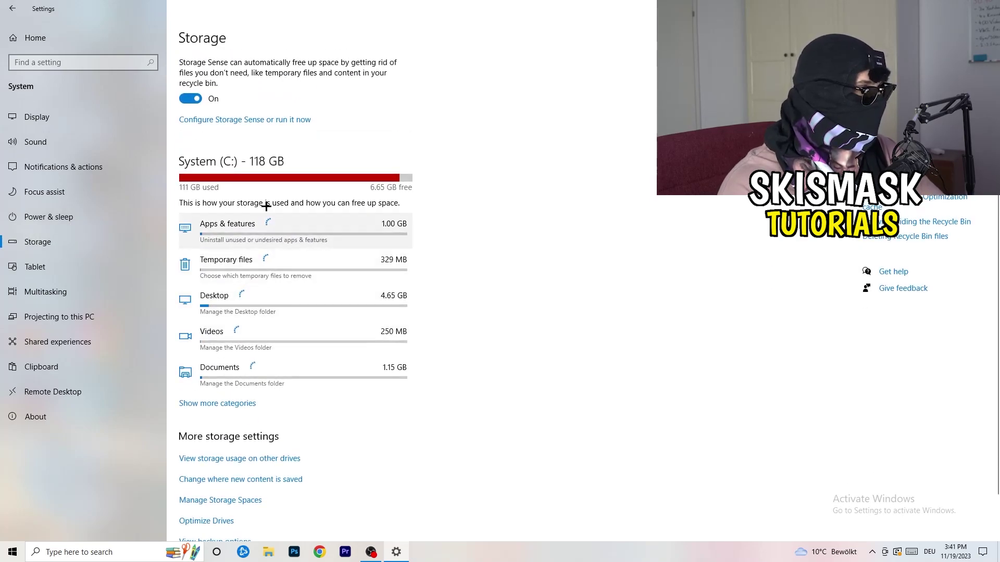
Step: Turn off deleting unused temporary files in Storage Sense, keeping weekly runs and 14-day recycle bin cleanup
left_click(218, 126)
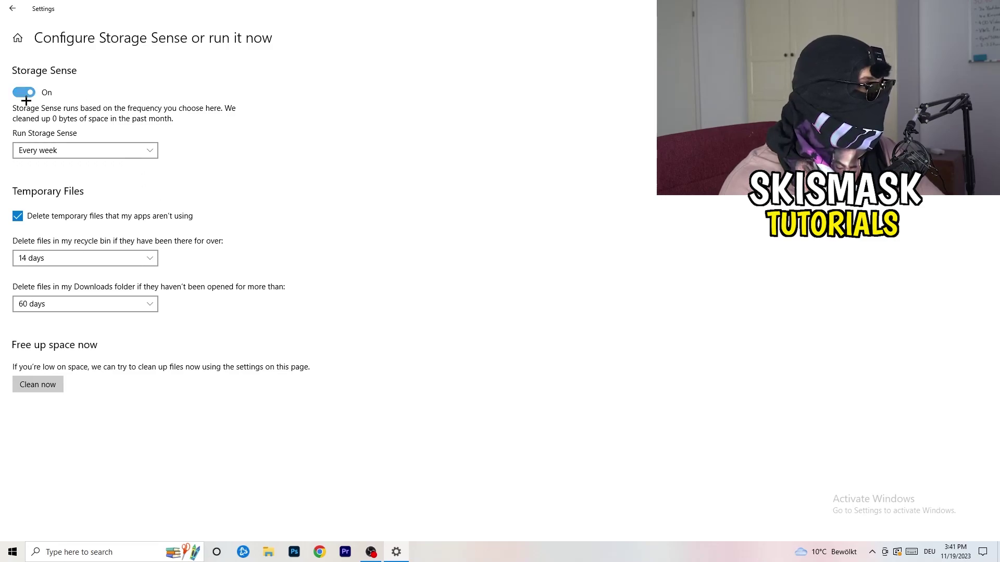
left_click(39, 147)
left_click(221, 132)
left_click_drag(67, 221, 165, 218)
left_click(62, 253)
left_click(199, 321)
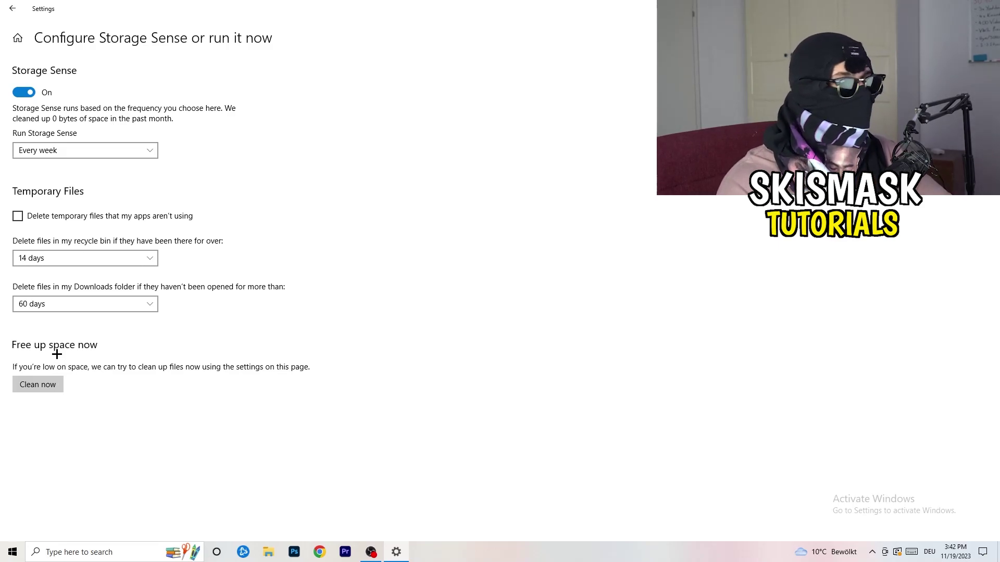
left_click(3, 13)
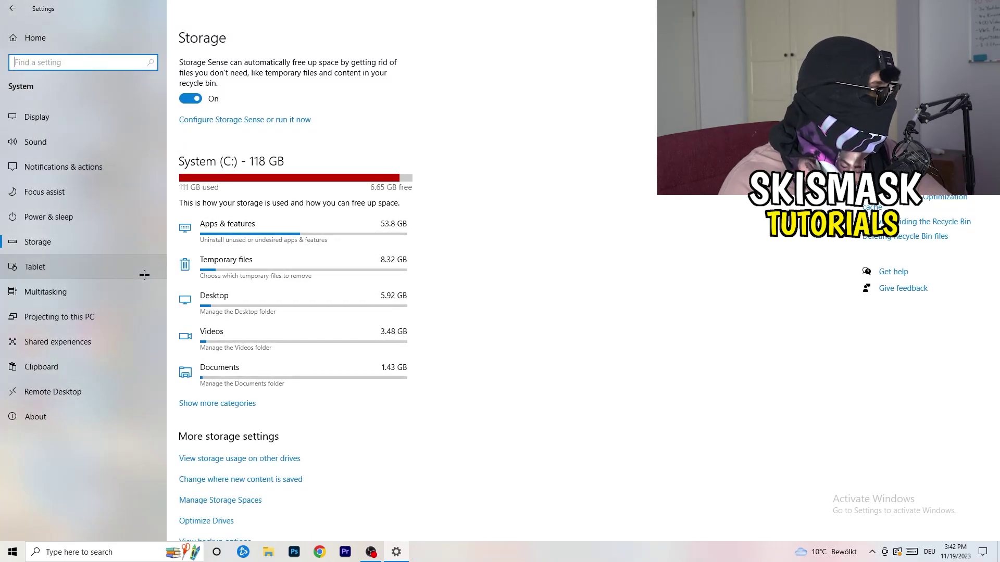
Step: Review all power plans including Ultimate Performance, then close Power Options and Settings
left_click(116, 223)
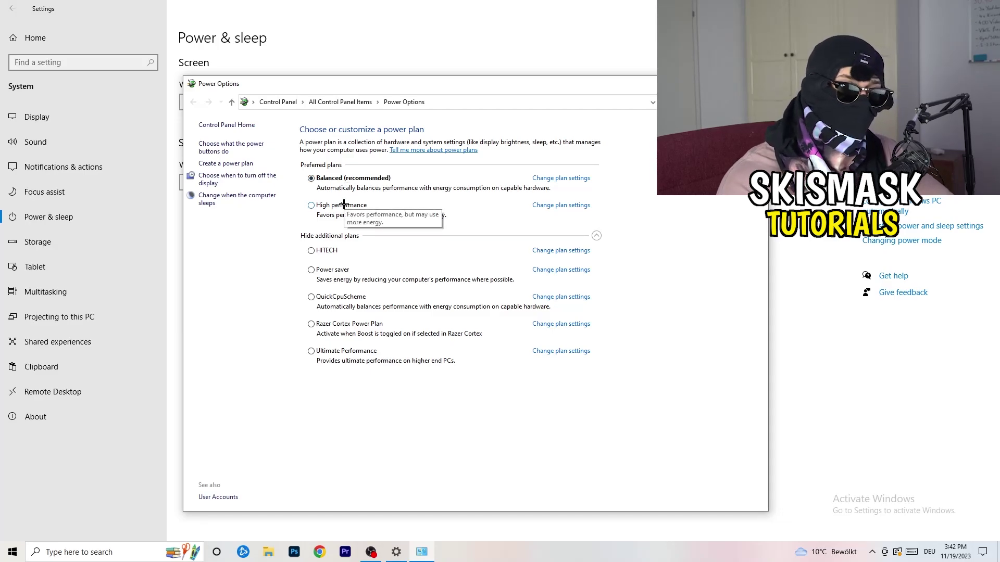
left_click(347, 239)
left_click(597, 237)
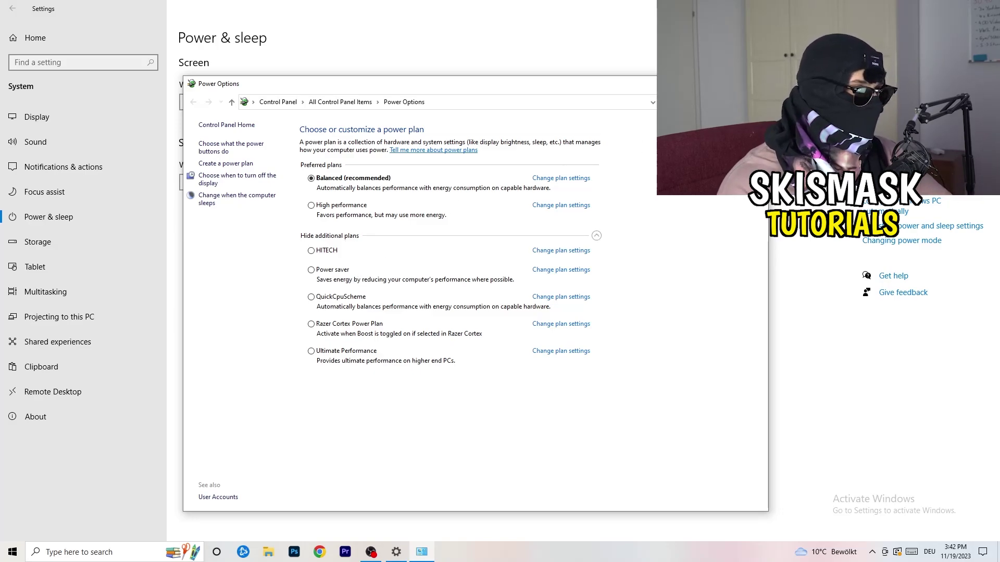
key("alt+F4")
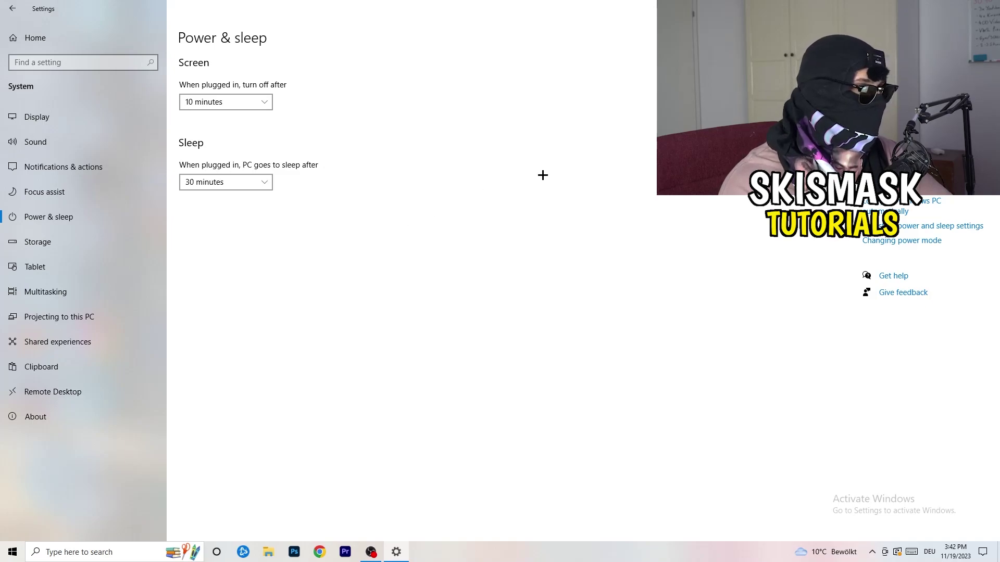
key("alt+F4")
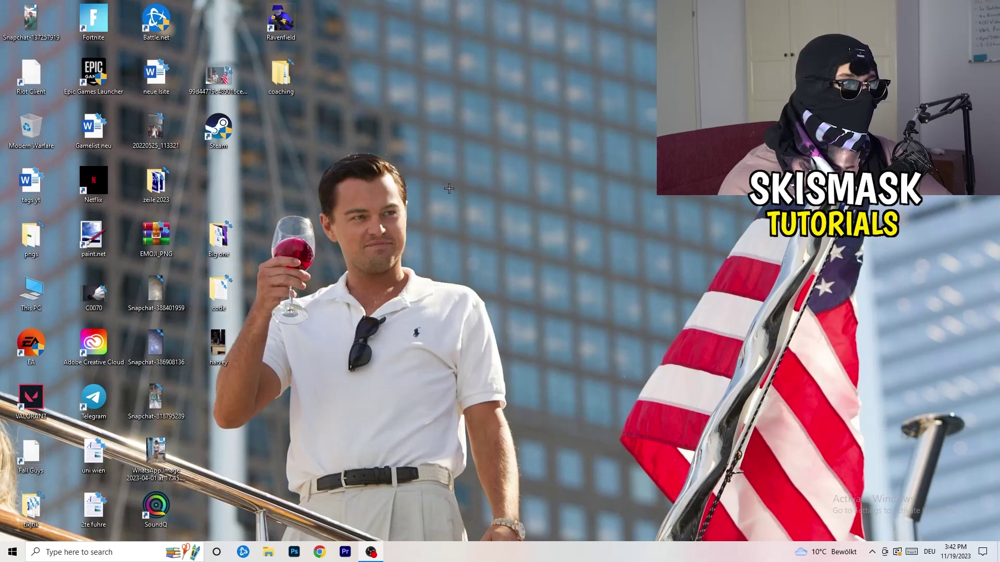
Step: Move the Steam desktop shortcut into open space and open its Properties
left_click_drag(223, 135, 535, 189)
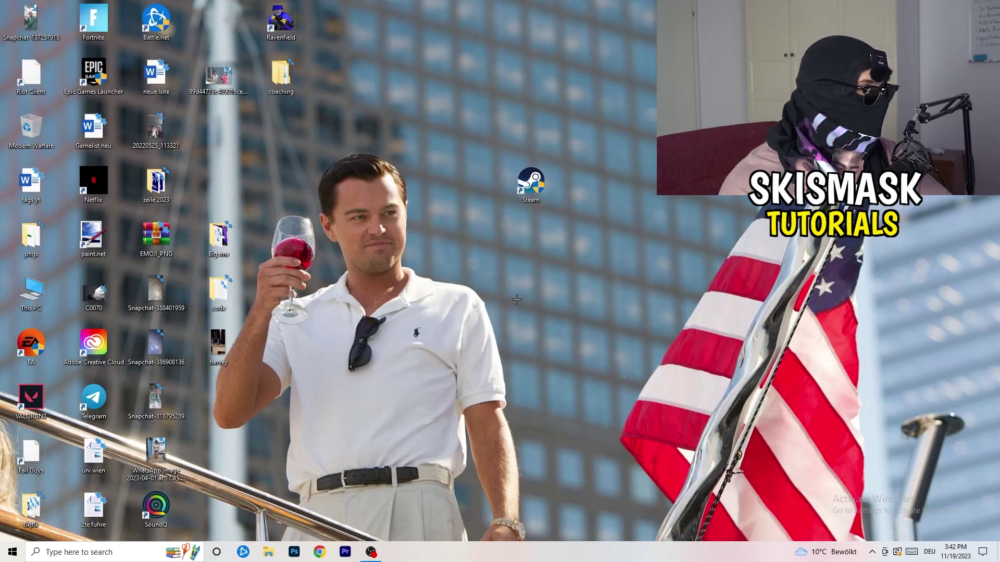
right_click(522, 187)
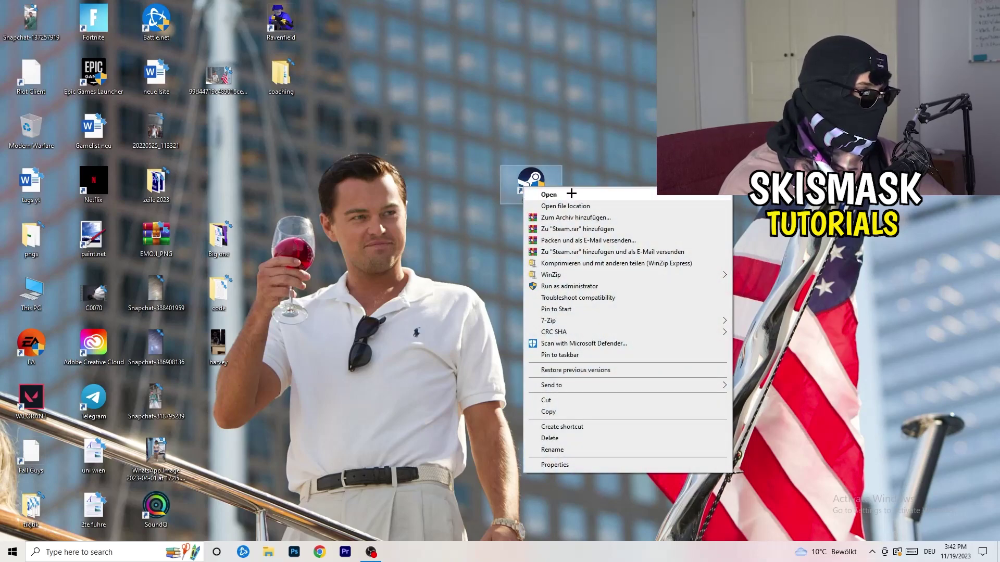
left_click(571, 465)
Step: Set the Steam shortcut to run in Windows 8 compatibility mode as administrator and apply
left_click_drag(585, 189, 483, 147)
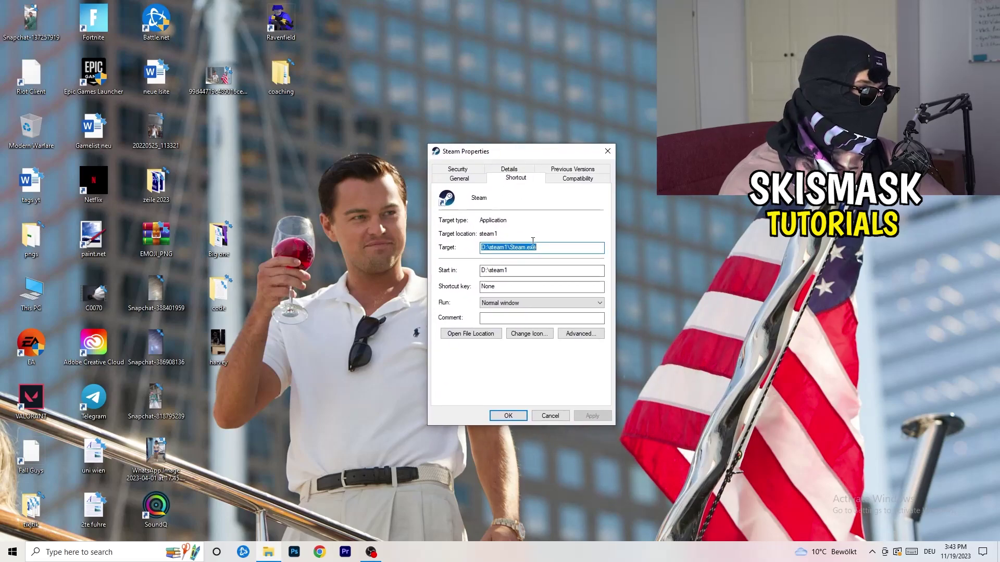
left_click(589, 180)
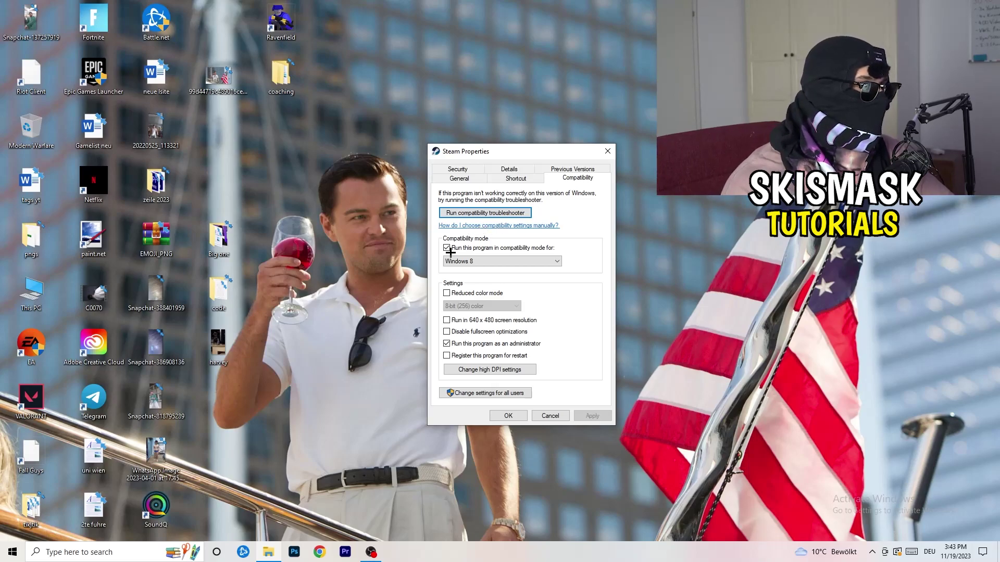
left_click(530, 247)
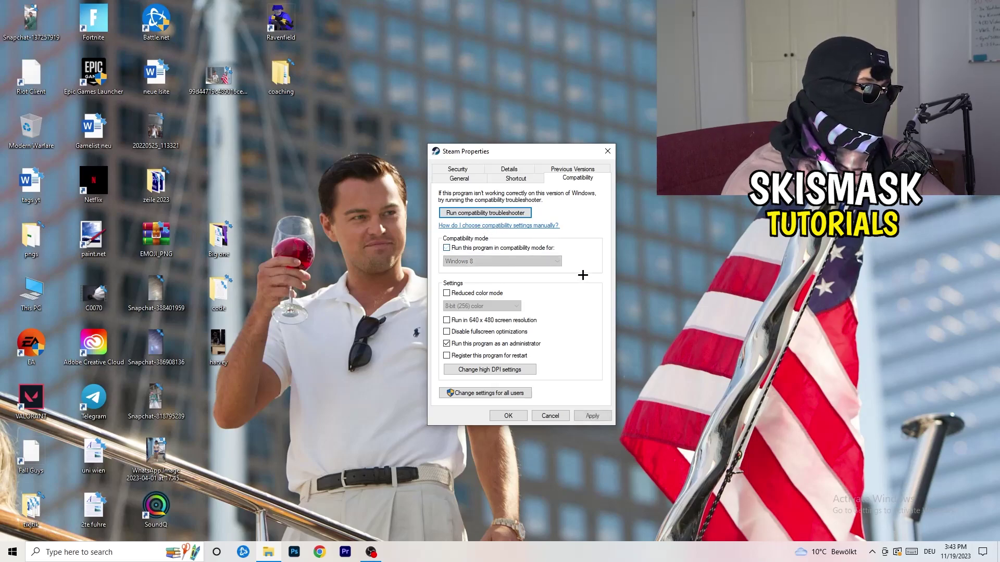
left_click(446, 248)
left_click(495, 262)
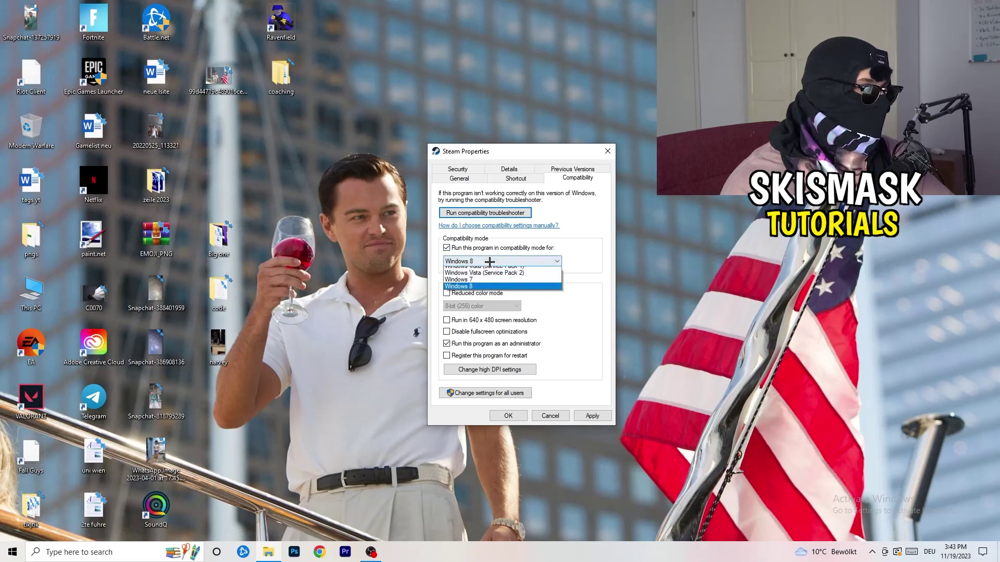
left_click(581, 304)
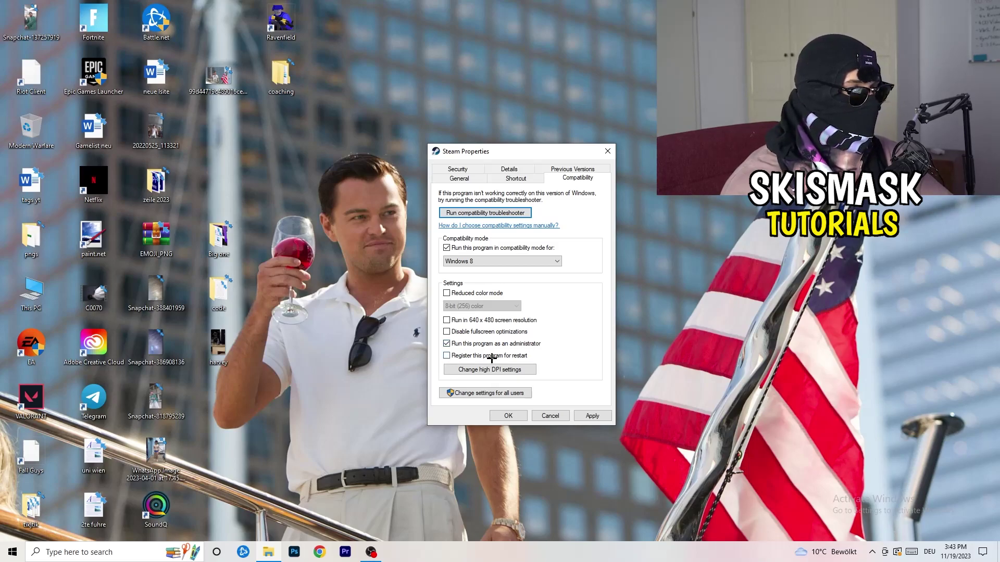
left_click(589, 415)
left_click(508, 416)
Step: Reposition the Steam shortcut on the desktop and deselect it
left_click_drag(524, 178, 609, 194)
left_click_drag(524, 144, 615, 190)
left_click(605, 318)
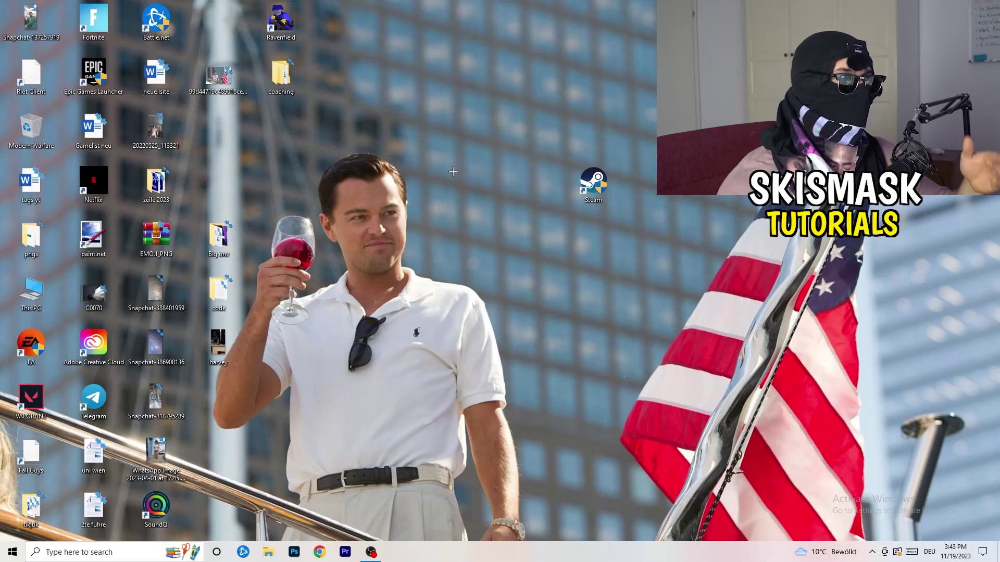
Step: Return the Steam shortcut to its original slot among the desktop icons and open the Start menu
right_click(593, 183)
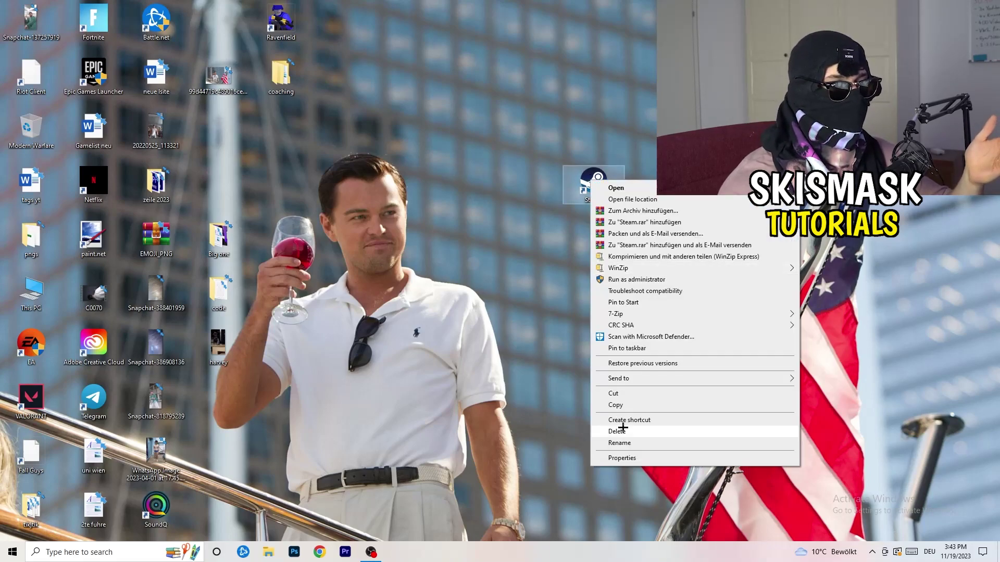
left_click(480, 229)
left_click_drag(594, 182, 222, 130)
left_click(409, 120)
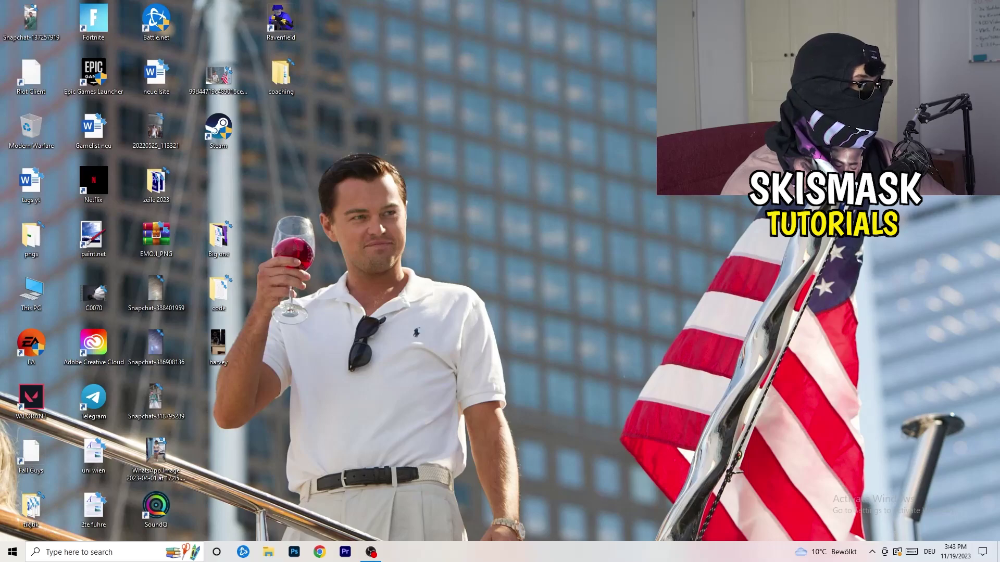
left_click(13, 552)
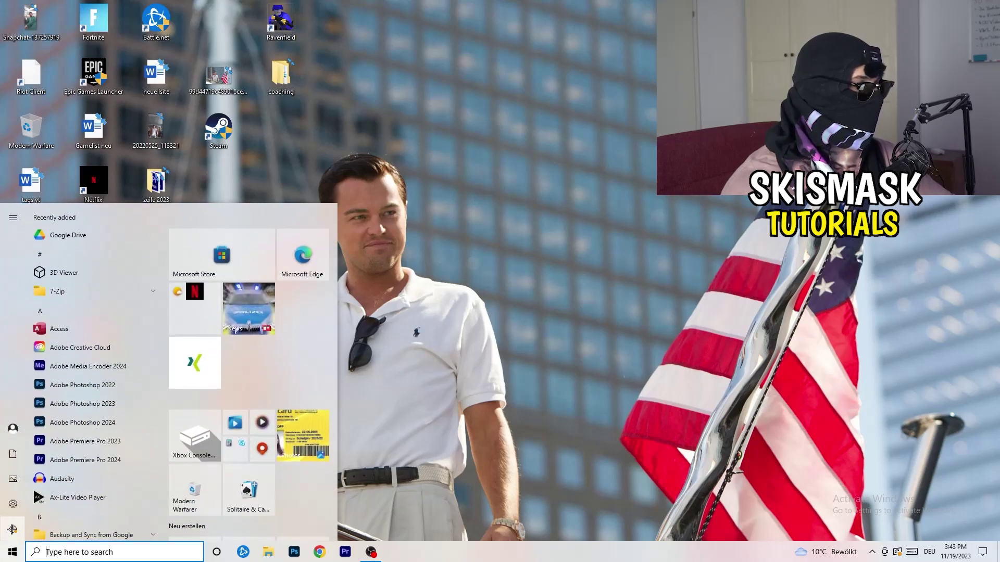
Step: Launch Settings, confirm Xbox Game Bar is Off under Gaming, and move to Captures
left_click(14, 507)
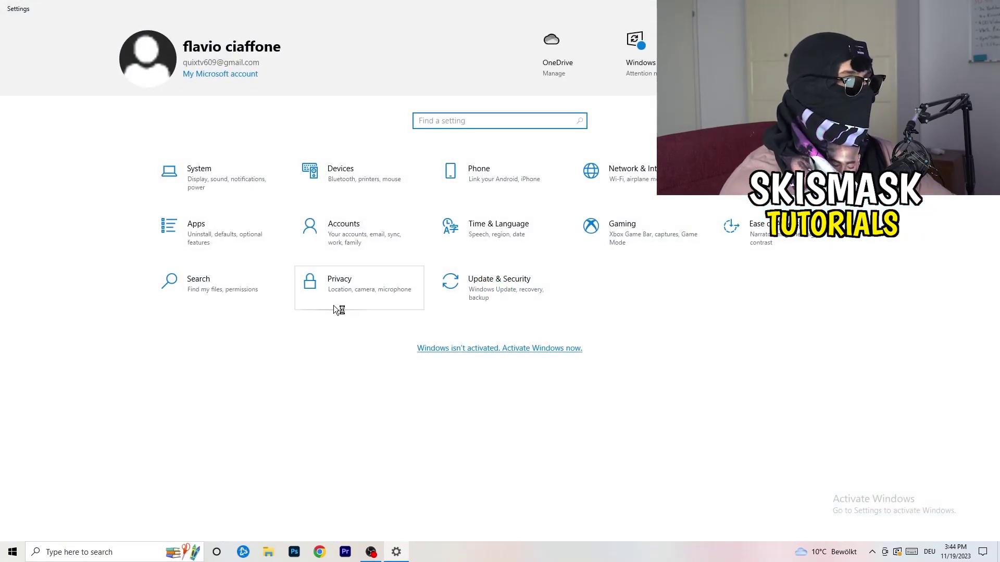
left_click(586, 224)
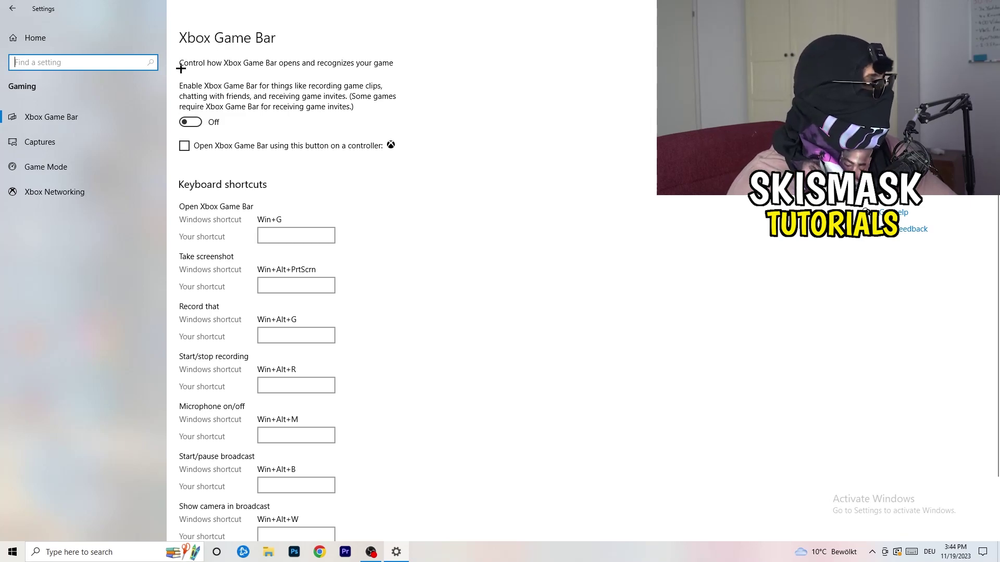
left_click(97, 150)
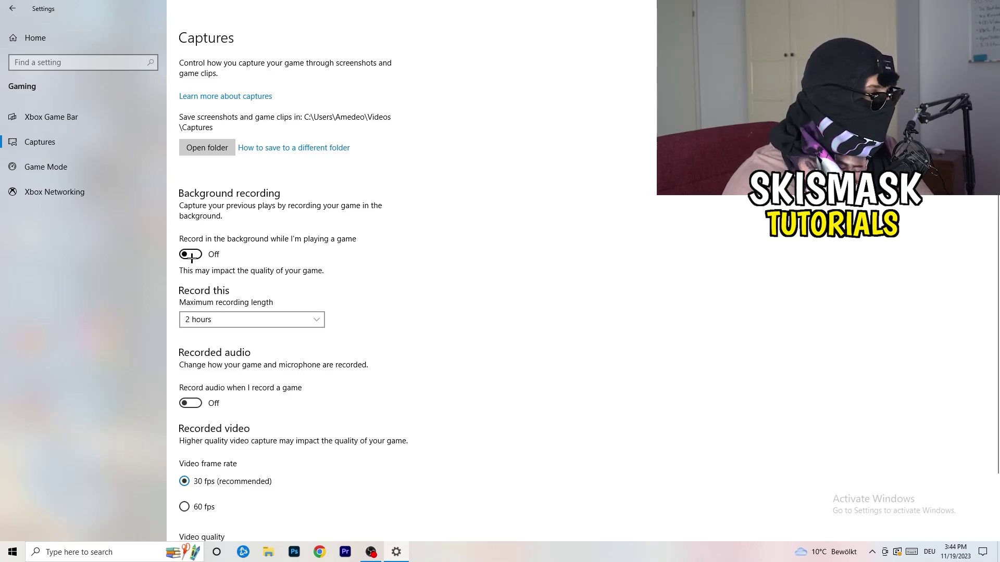
Step: Verify background recording and audio recording are Off, then check that Game Mode is on
scroll(332, 350, "down", 2)
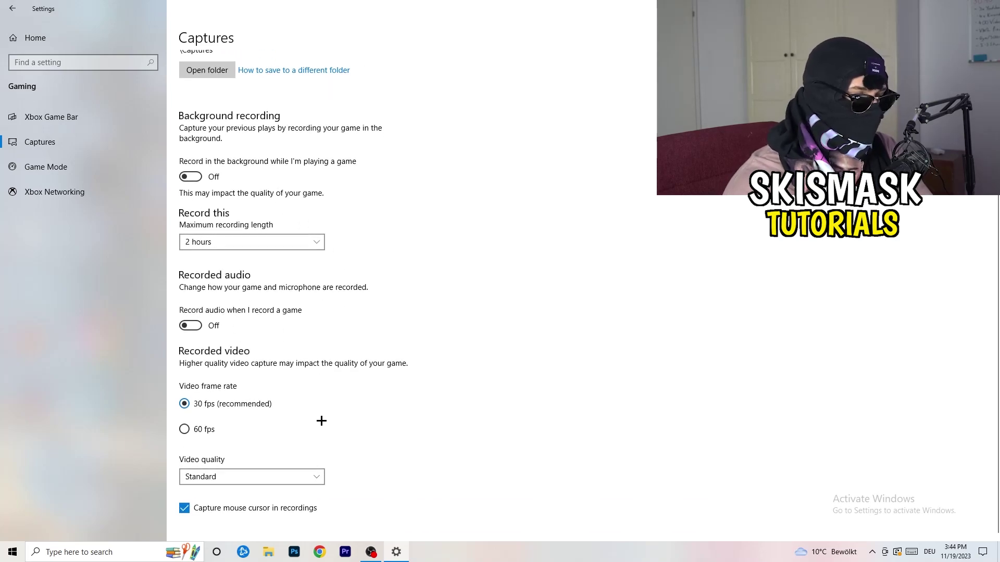
scroll(321, 421, "up", 2)
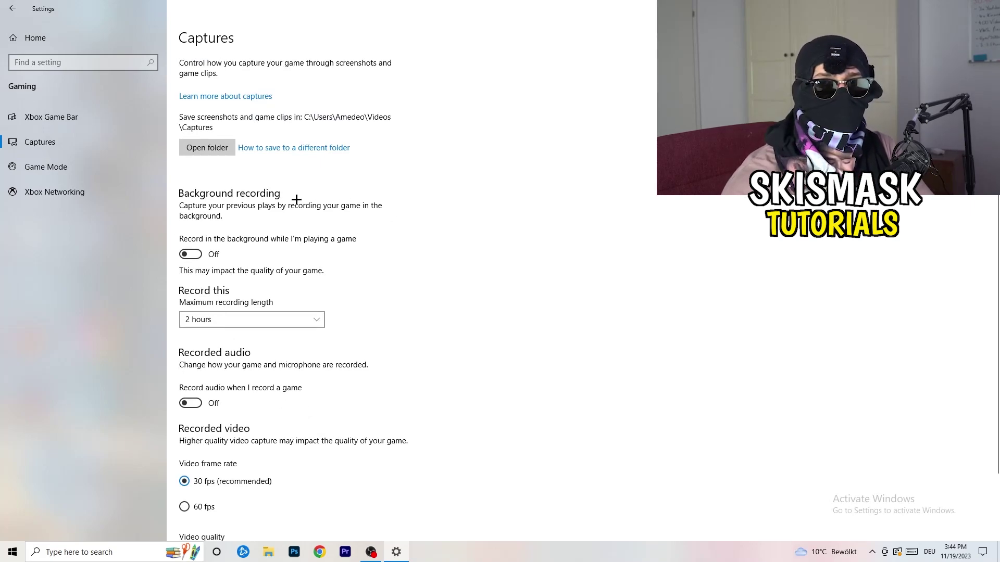
left_click(46, 166)
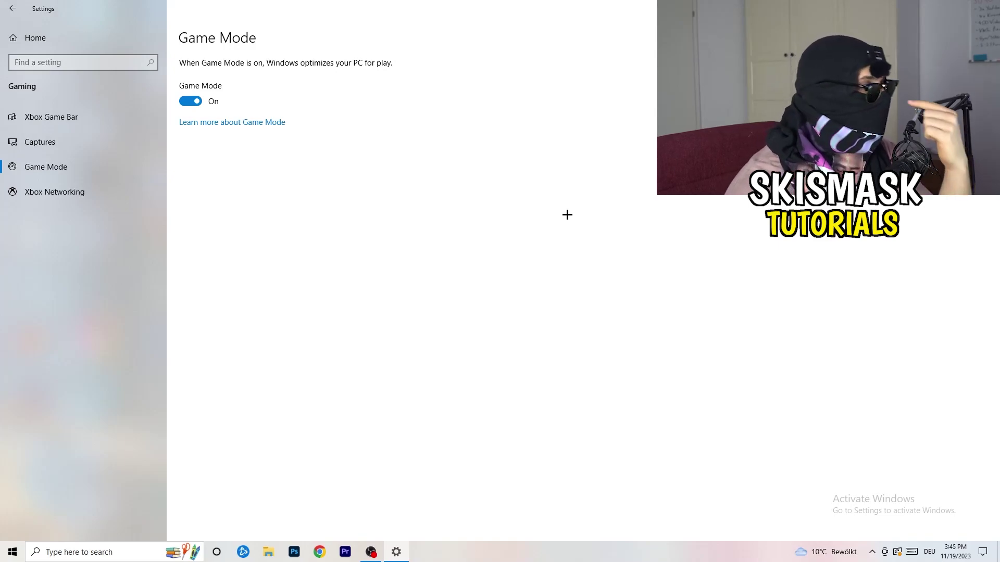
Step: Go from Settings Home to Update & Security, where KB5032189 awaits a restart
left_click(10, 6)
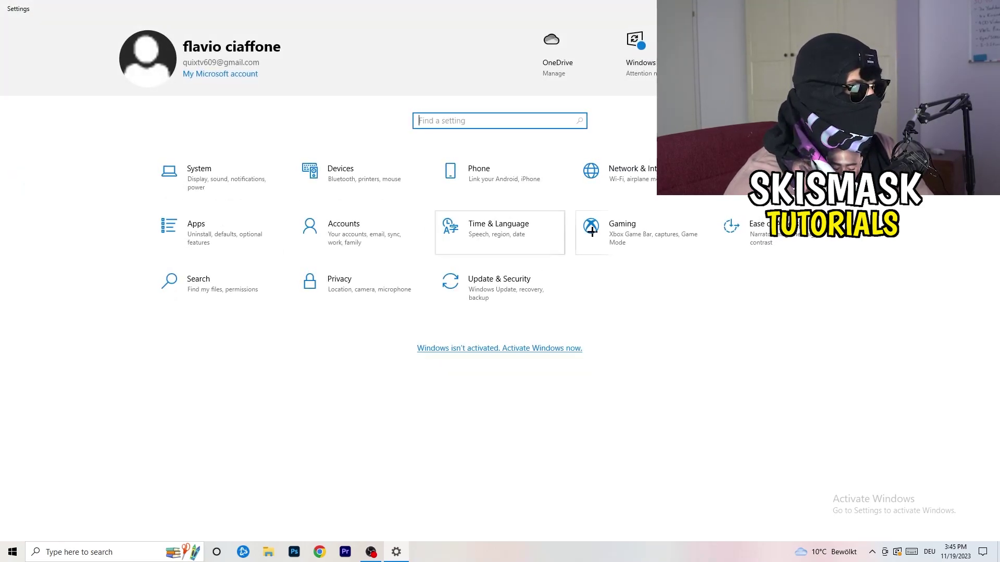
left_click(489, 286)
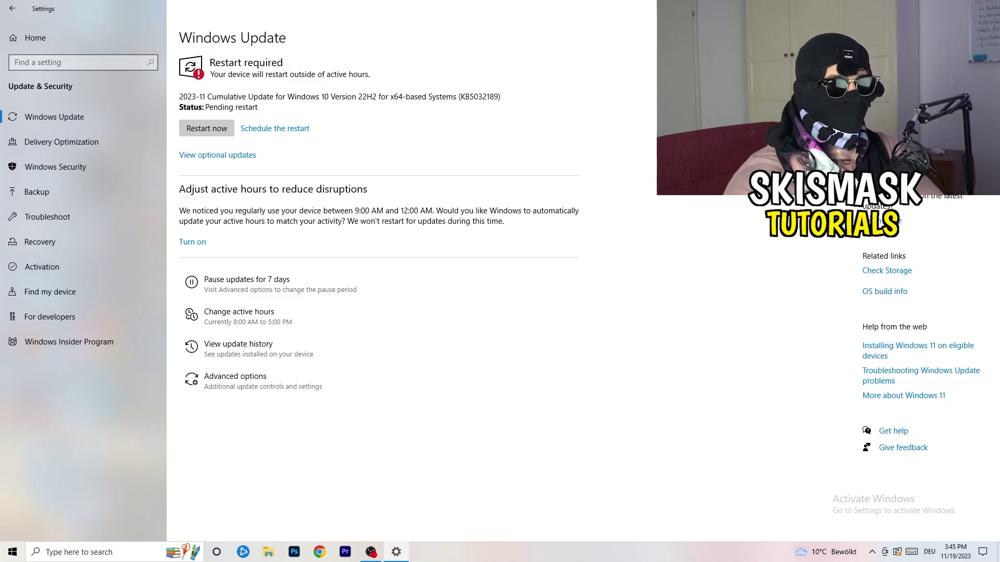
Step: Close Settings with Alt+F4 after reviewing the pending cumulative update
key("alt+F4")
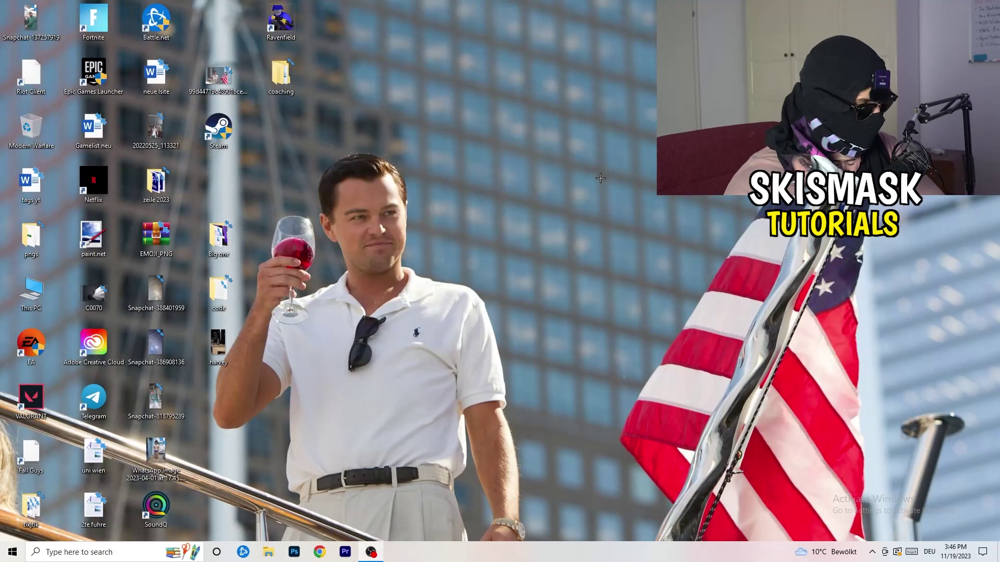